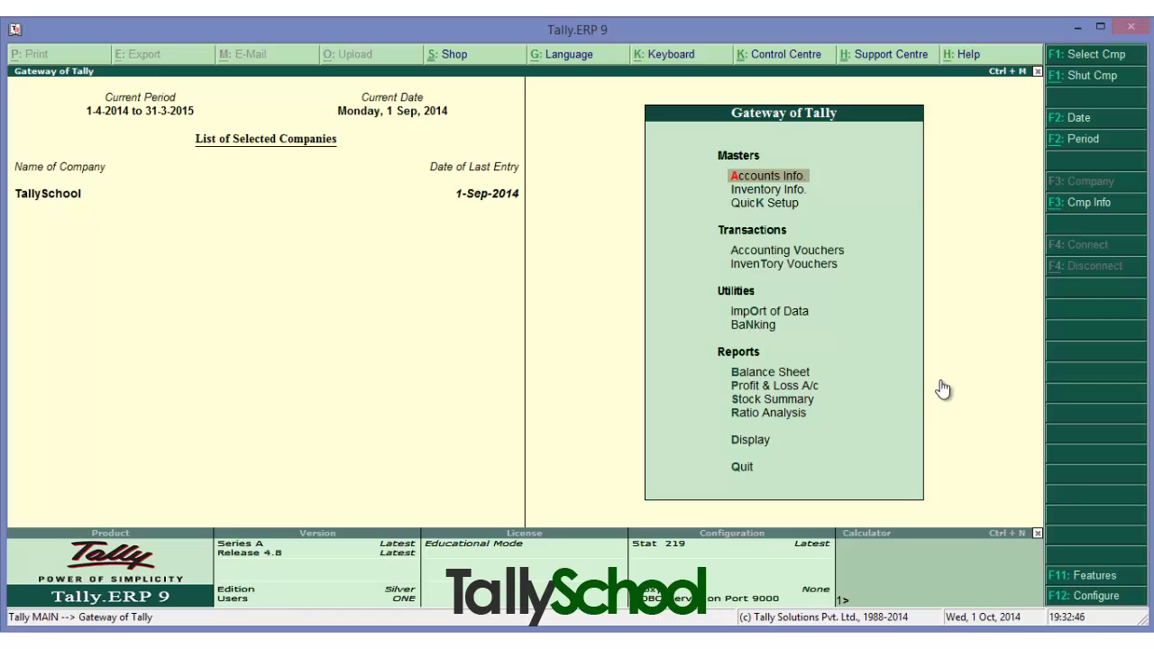
# Display the State Bank of India ledger showing the 11.25 and 1,000.00 payments
pyautogui.press('d')
pyautogui.press('a')
pyautogui.press('l')
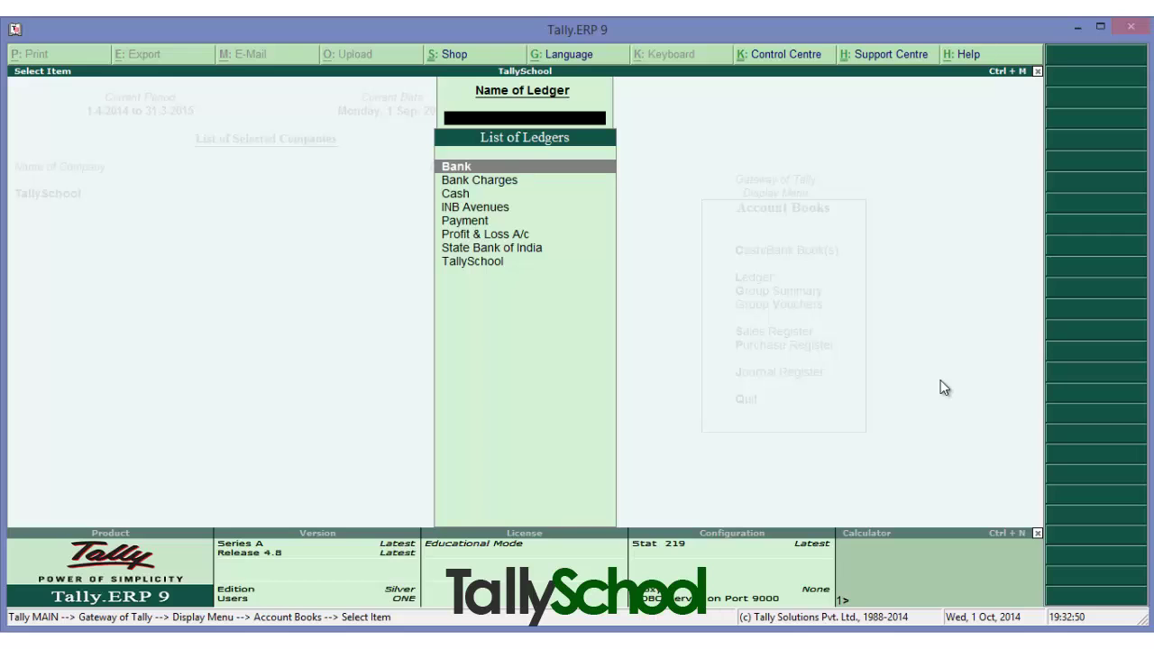
pyautogui.press('Down')
pyautogui.press('Down')
pyautogui.press('Down')
pyautogui.press('Down')
pyautogui.press('Down')
pyautogui.press('Down')
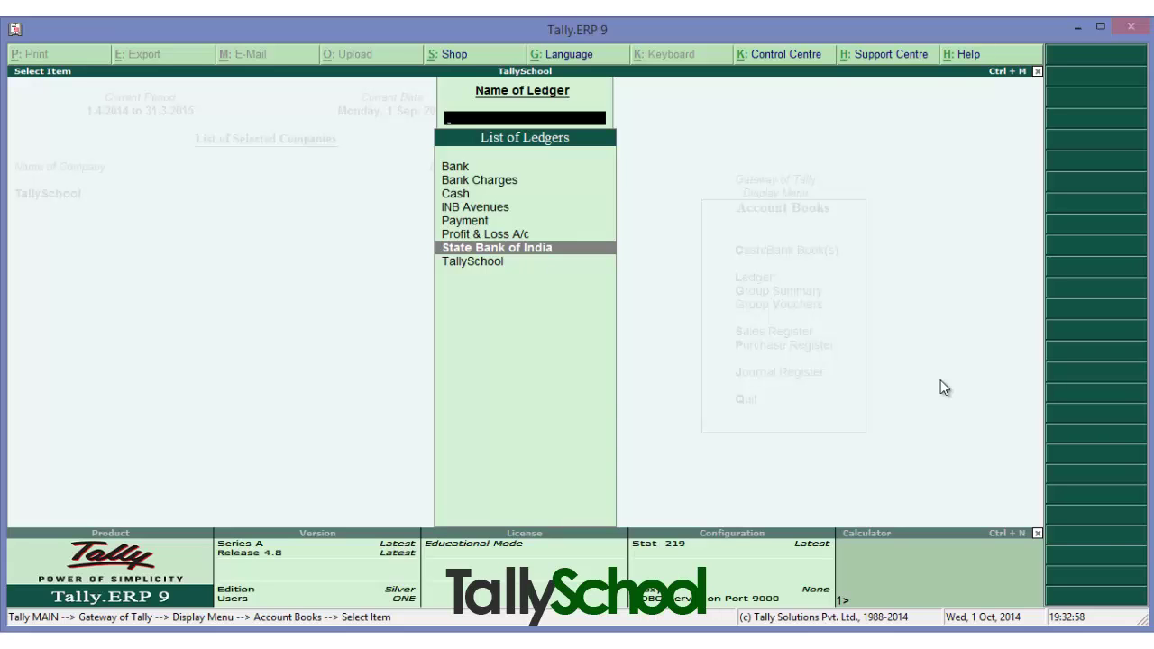
pyautogui.press('Return')
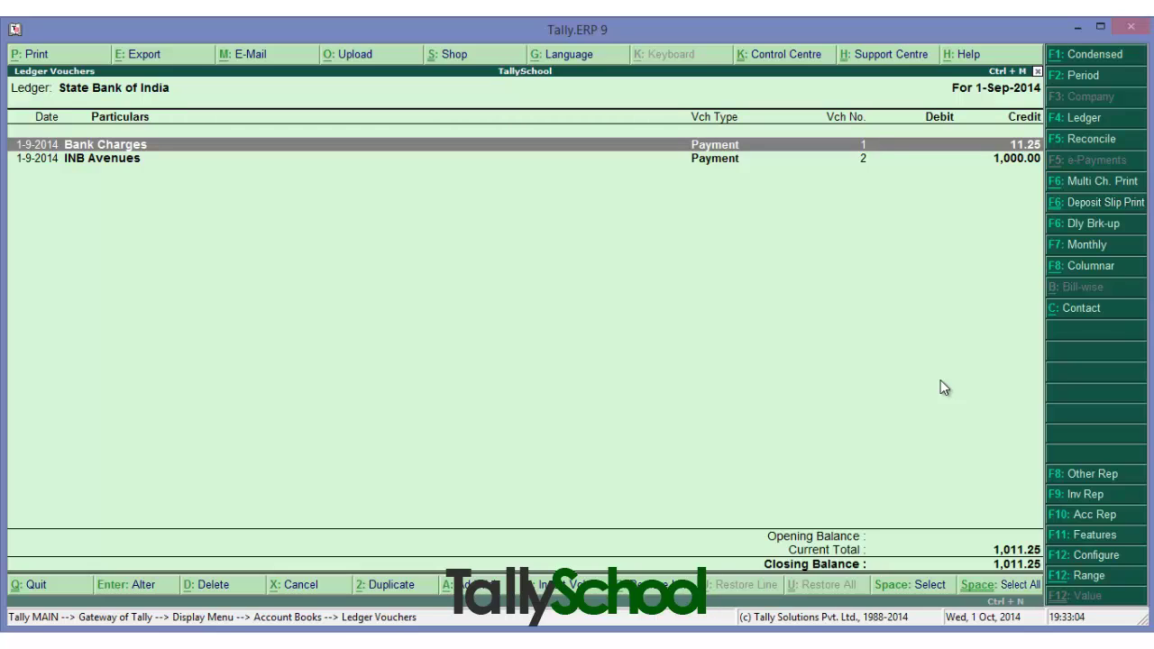
pyautogui.doubleClick(944, 387)
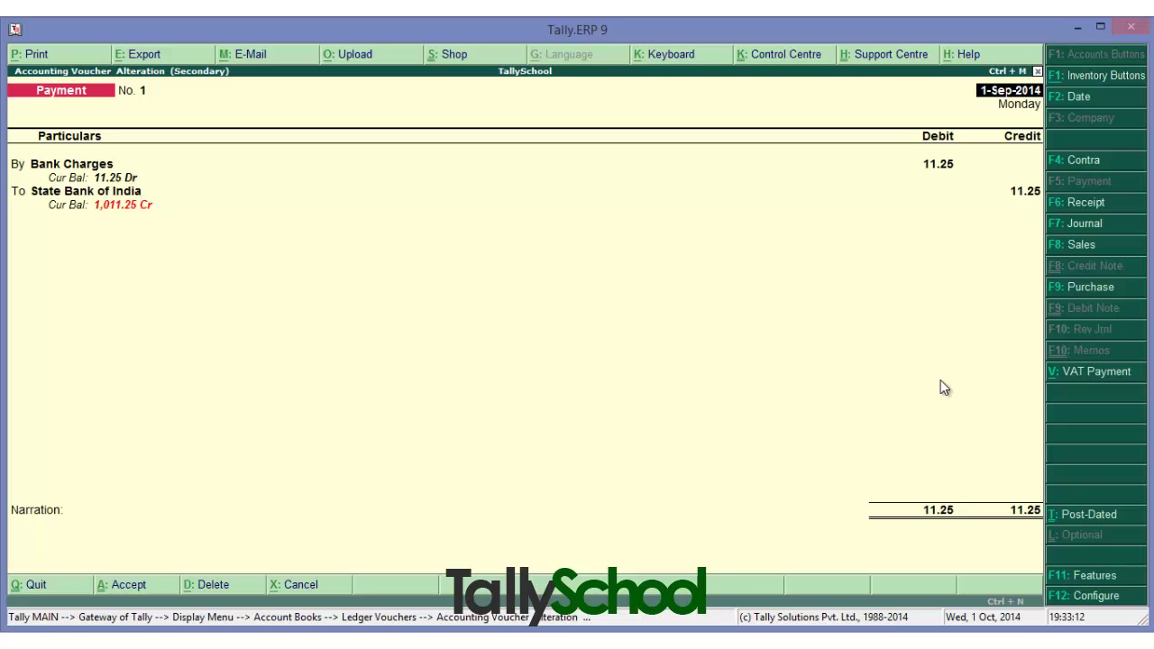
pyautogui.press('Escape')
pyautogui.press('y')
pyautogui.press('Down')
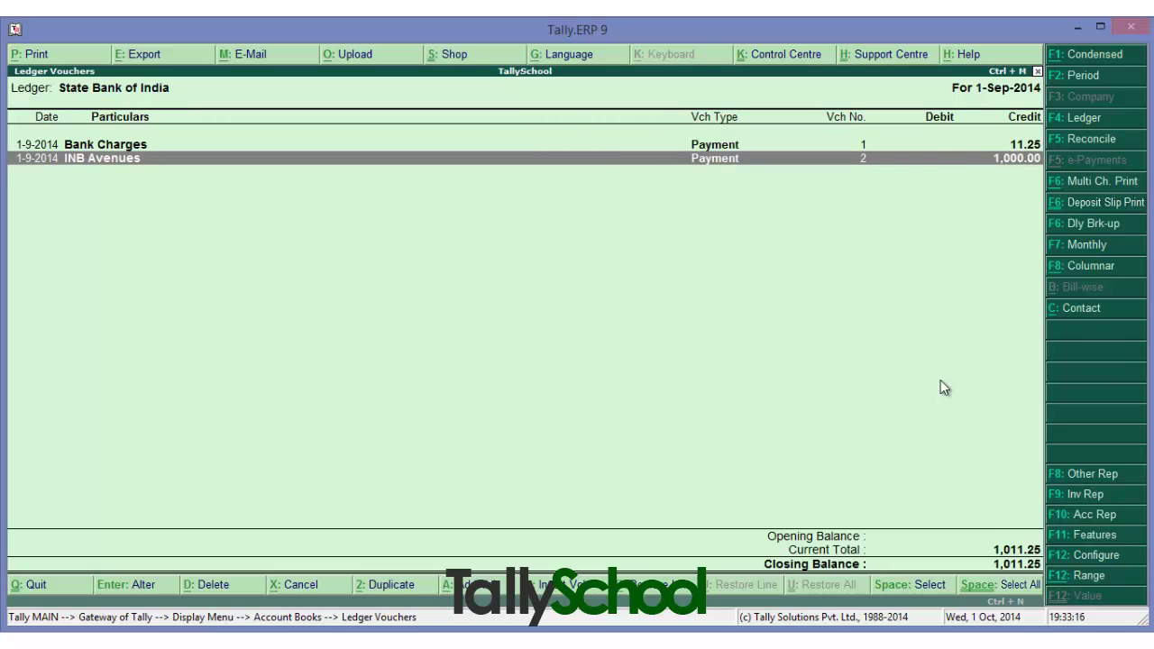
pyautogui.press('Return')
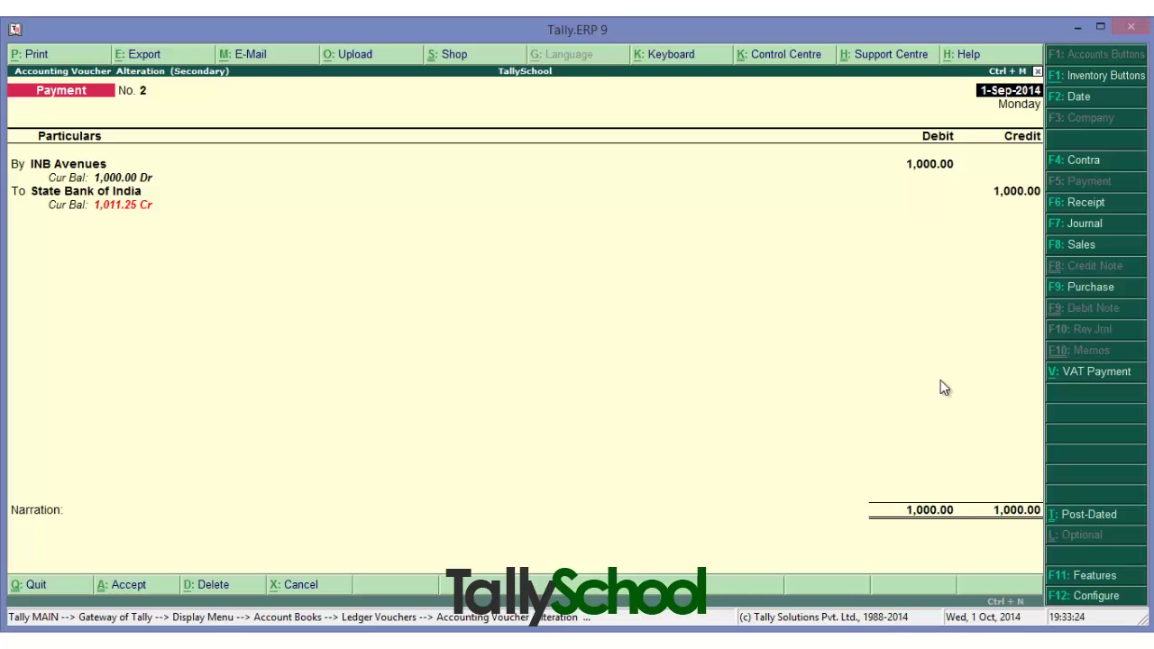
pyautogui.hotkey('ctrl', 'a')
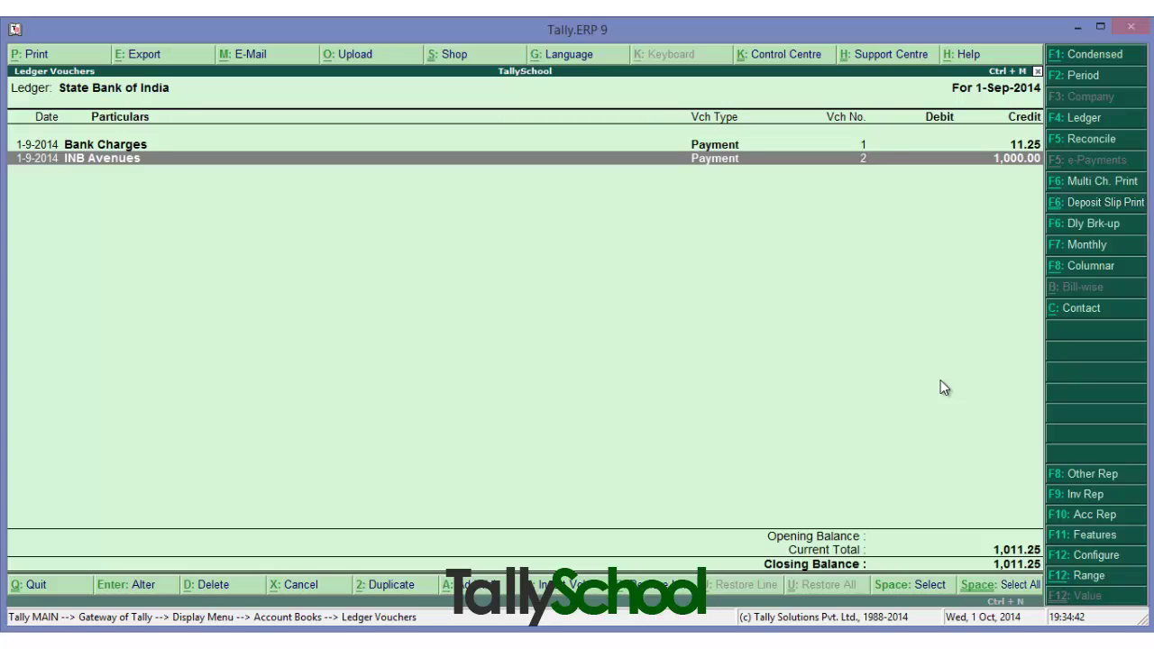
# Close the ledger report to get back to the Gateway of Tally
pyautogui.press('Escape')
pyautogui.press('Escape')
pyautogui.press('Escape')
pyautogui.press('Escape')
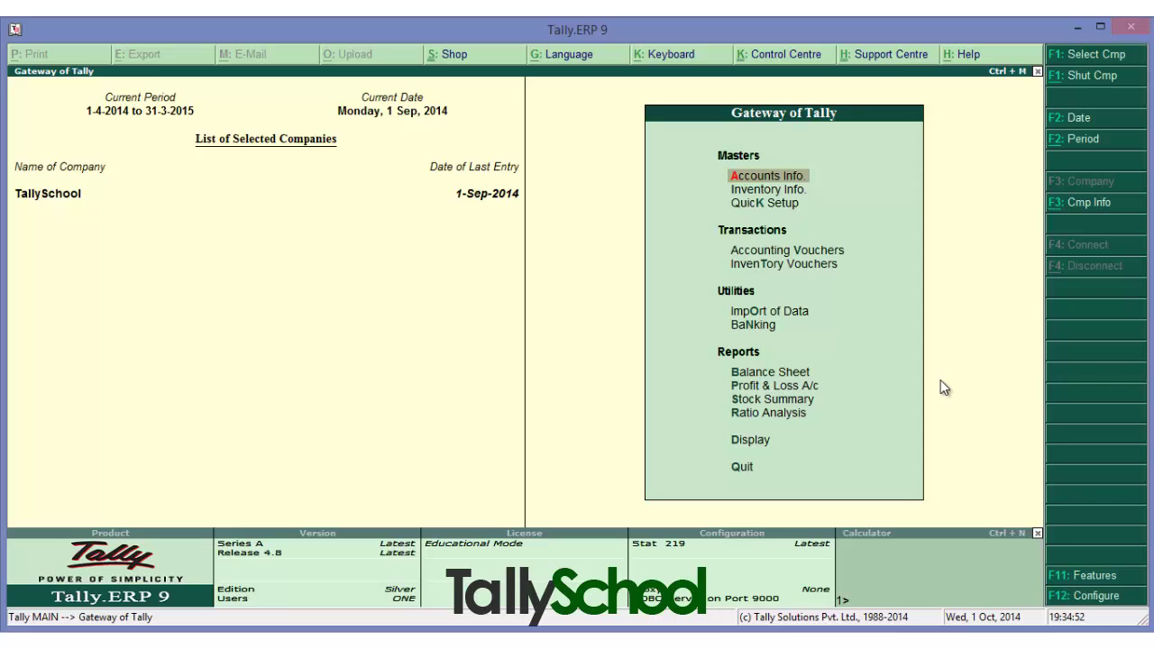
# Open Banking > Bank Reconciliation and highlight State Bank of India in the bank list
pyautogui.press('Down')
pyautogui.press('Down')
pyautogui.press('Down')
pyautogui.press('Down')
pyautogui.press('Down')
pyautogui.press('Down')
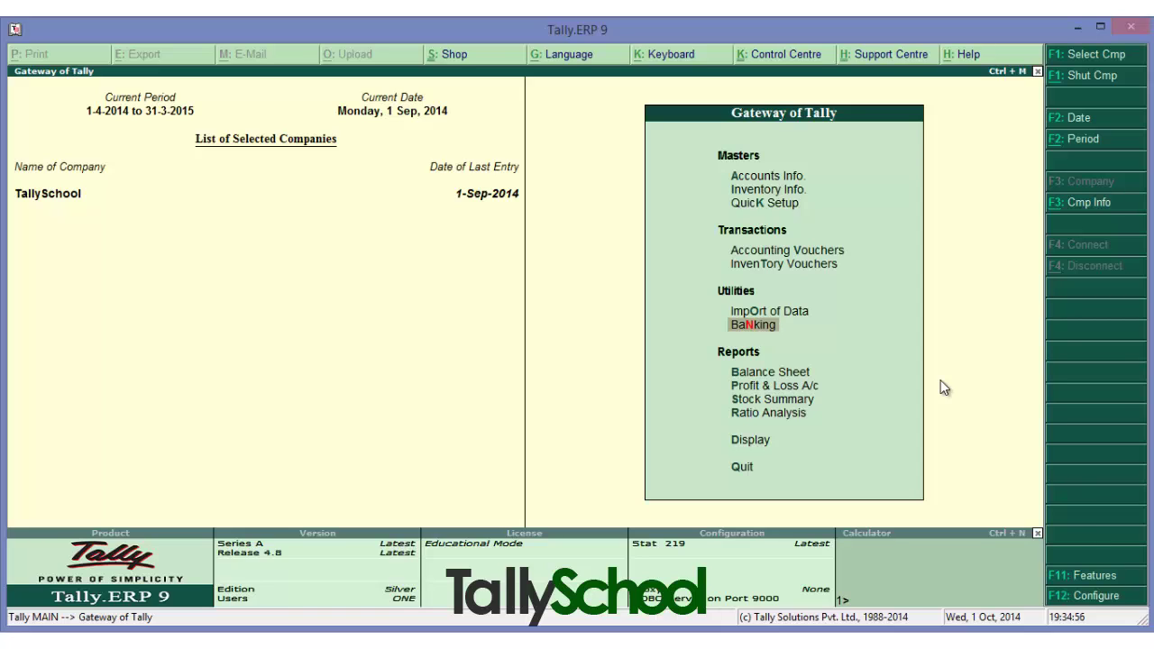
pyautogui.press('Return')
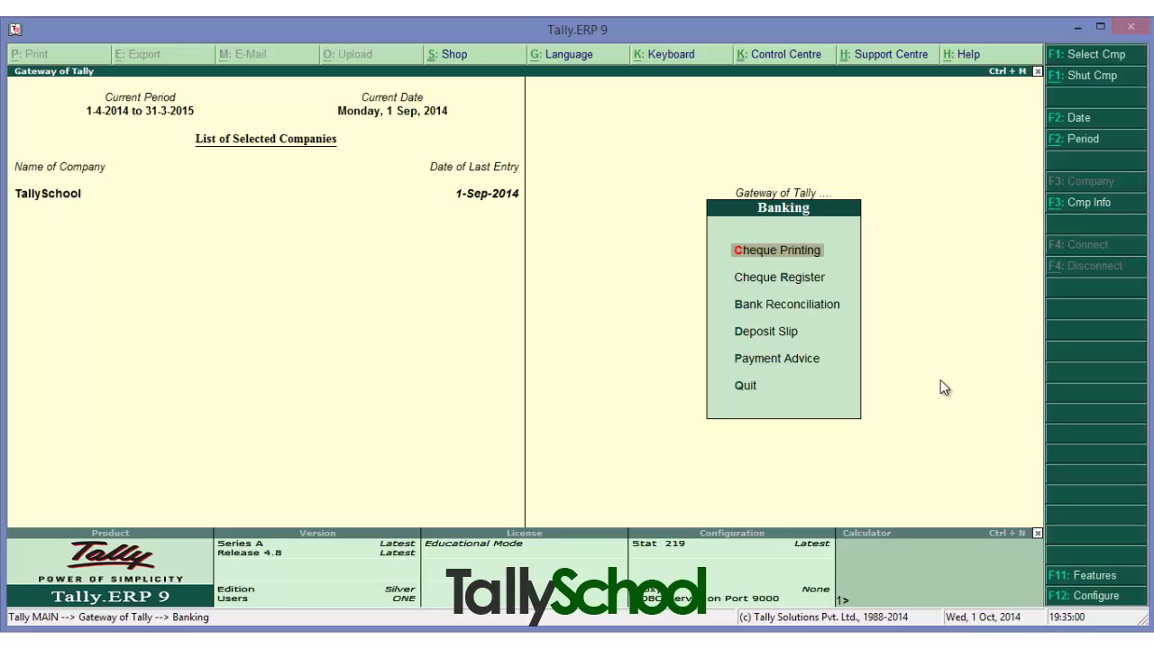
pyautogui.press('Down')
pyautogui.press('Down')
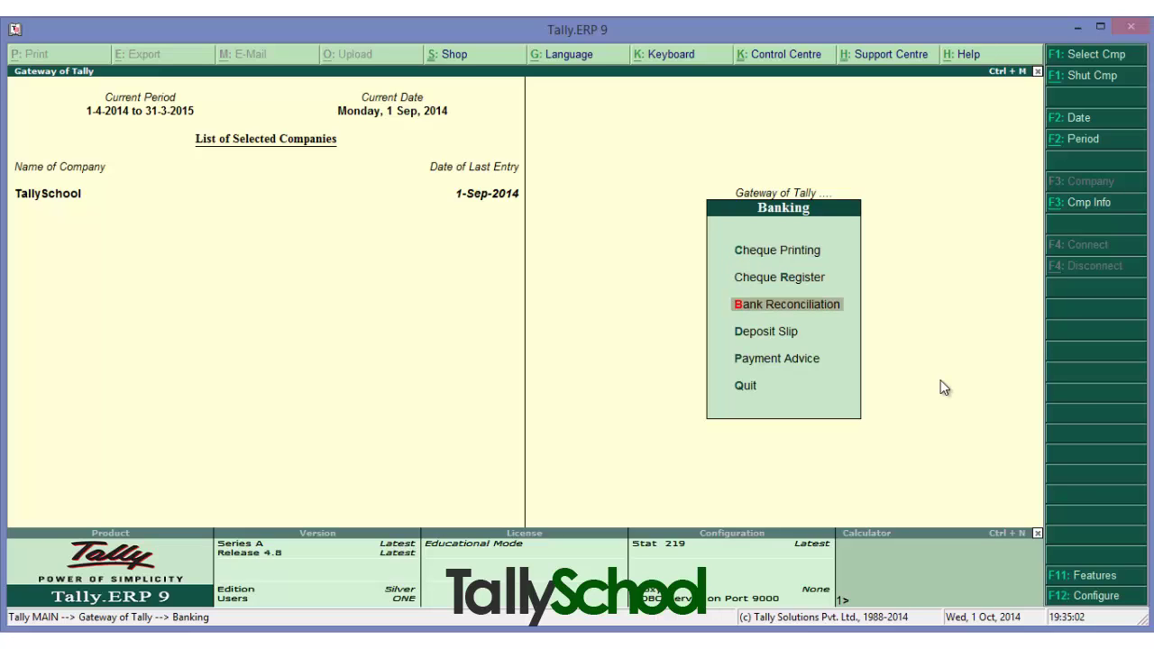
pyautogui.press('Return')
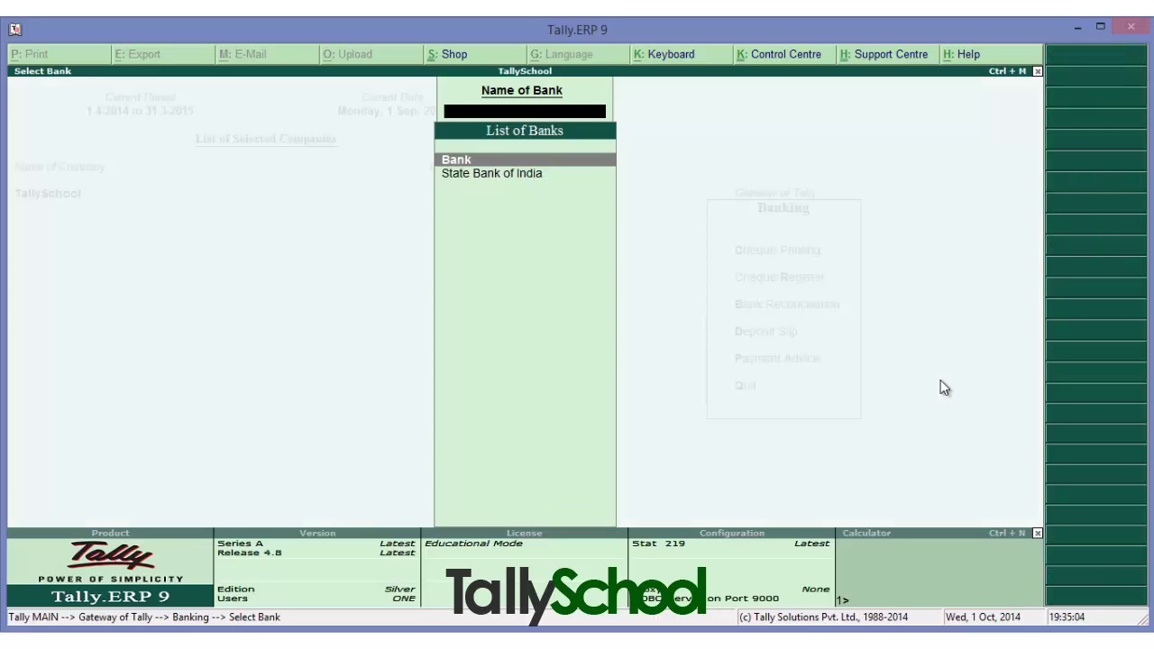
pyautogui.press('Down')
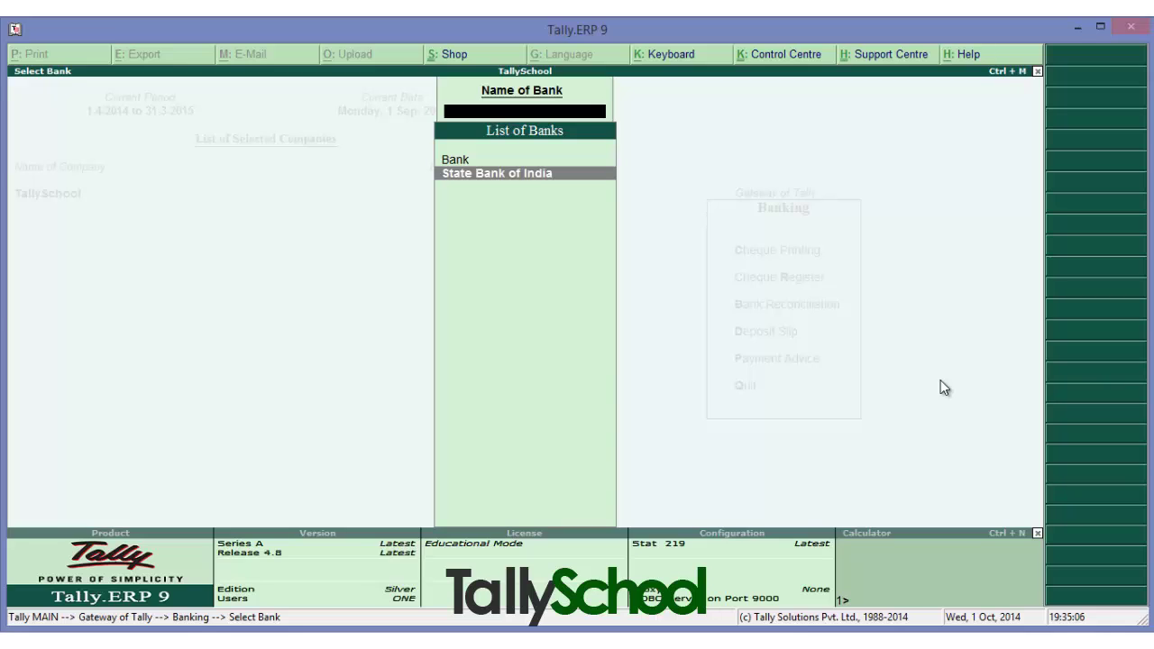
# Select State Bank of India to open its reconciliation screen
pyautogui.press('Return')
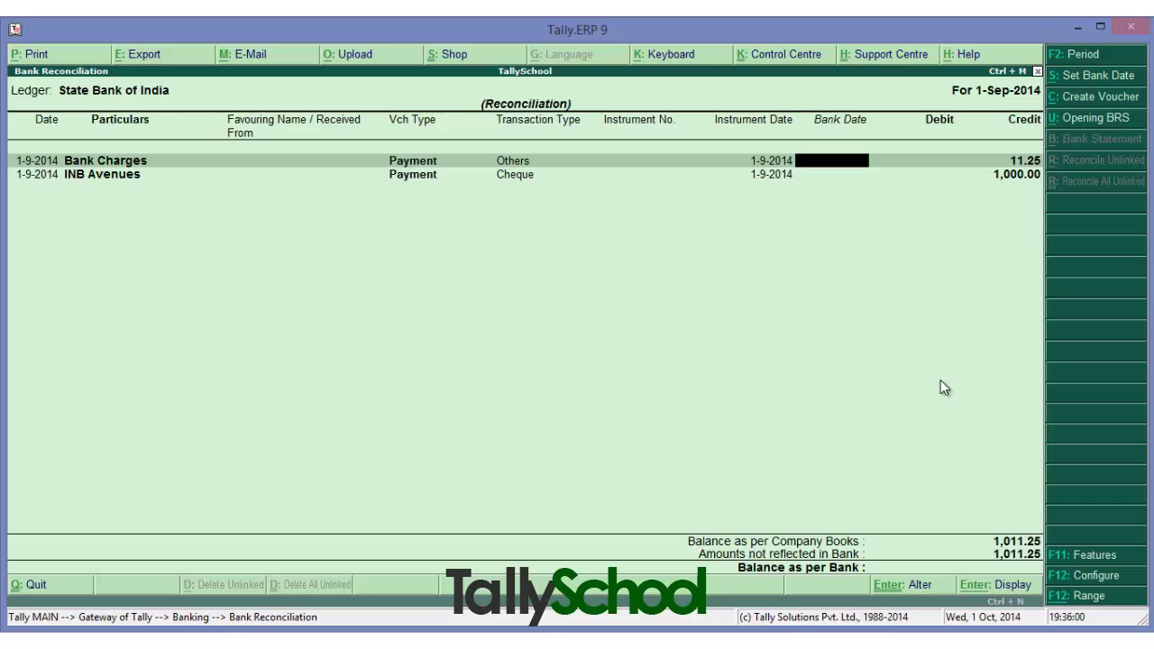
# Enter bank dates 1.9.14 for Bank Charges and 2.9.2014 for INB Avenues
pyautogui.write('19')
pyautogui.press('BackSpace')
pyautogui.write('.9.14')
pyautogui.press('Return')
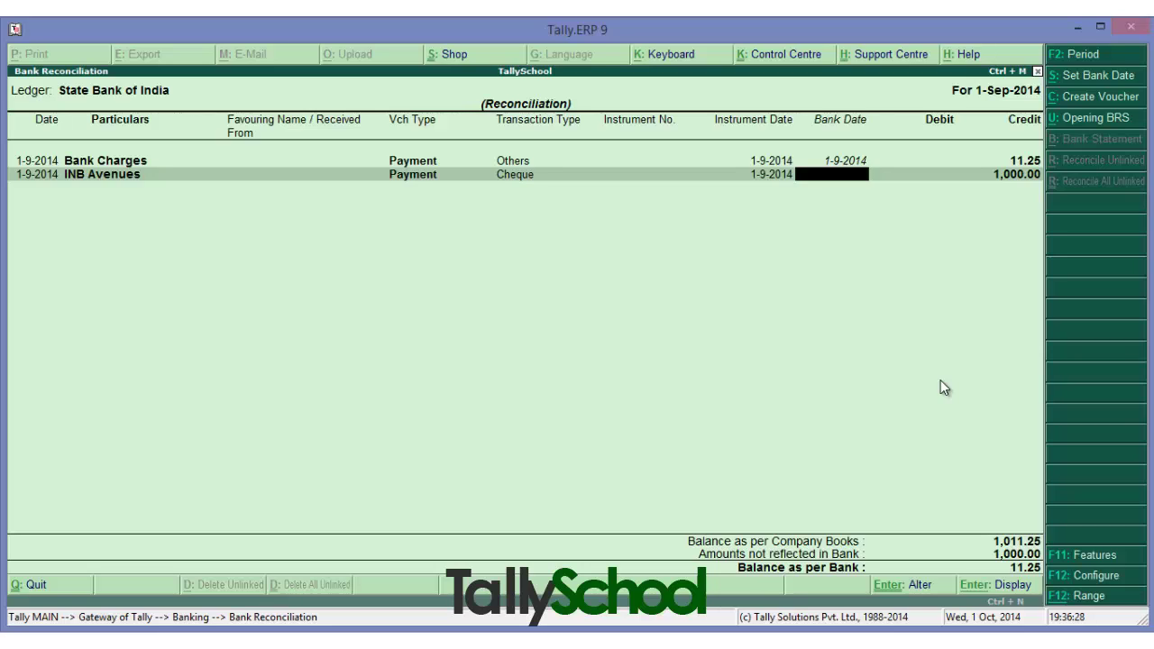
pyautogui.write('2.9.2014')
pyautogui.press('Return')
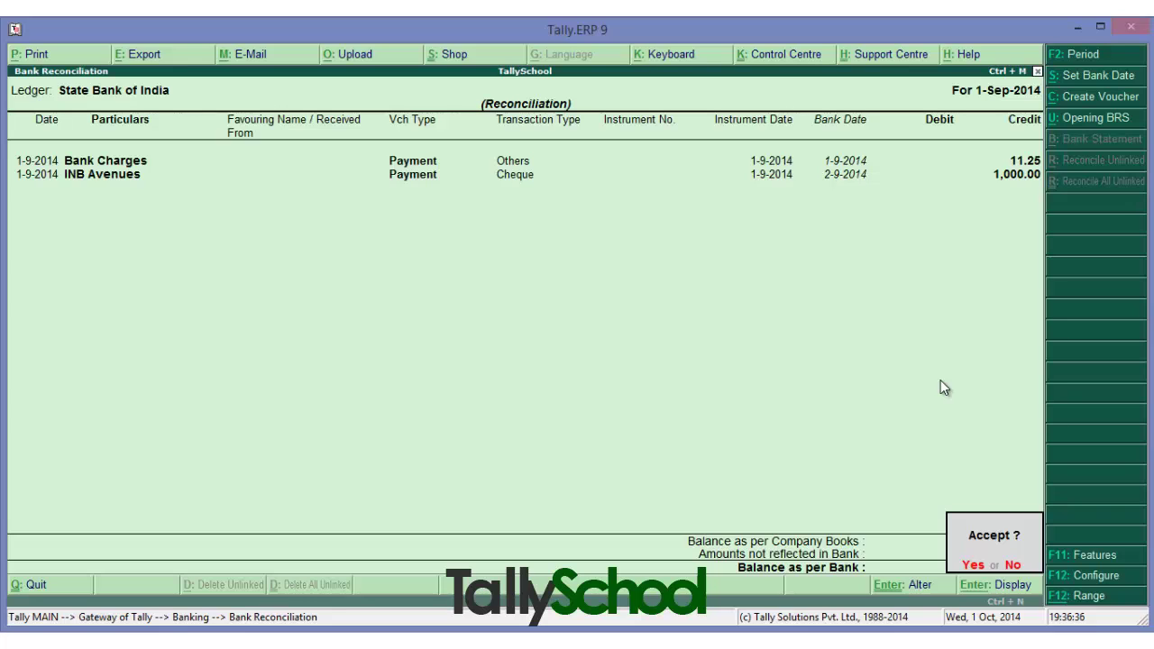
# Finish the State Bank of India reconciliation and leave the report
pyautogui.rightClick(944, 387)
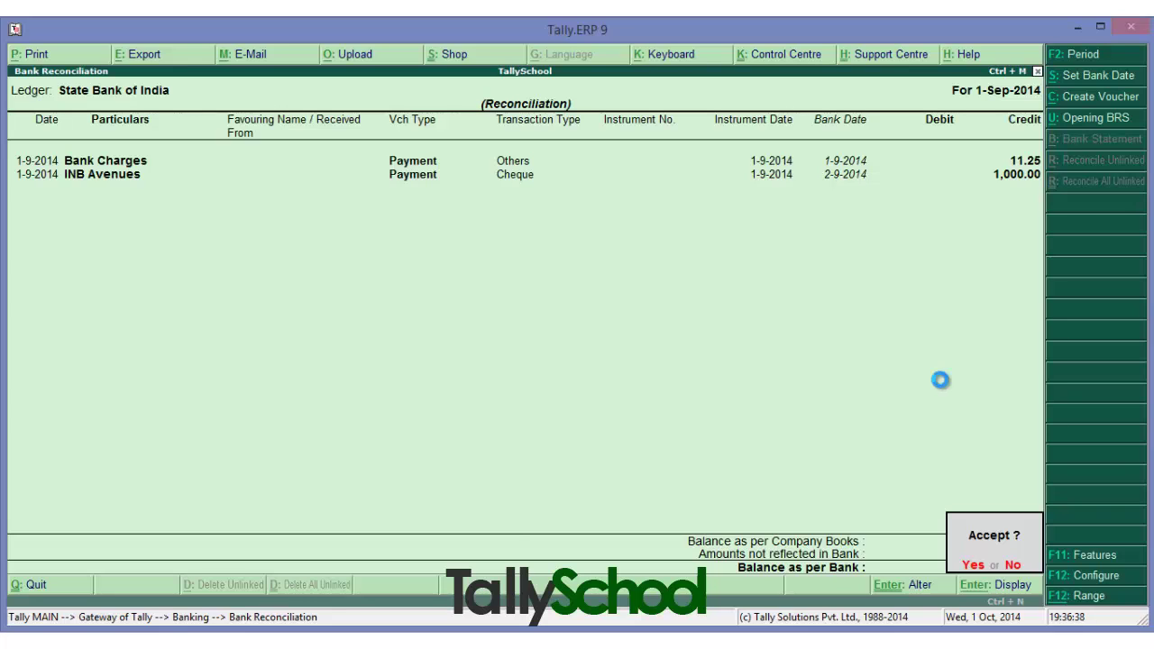